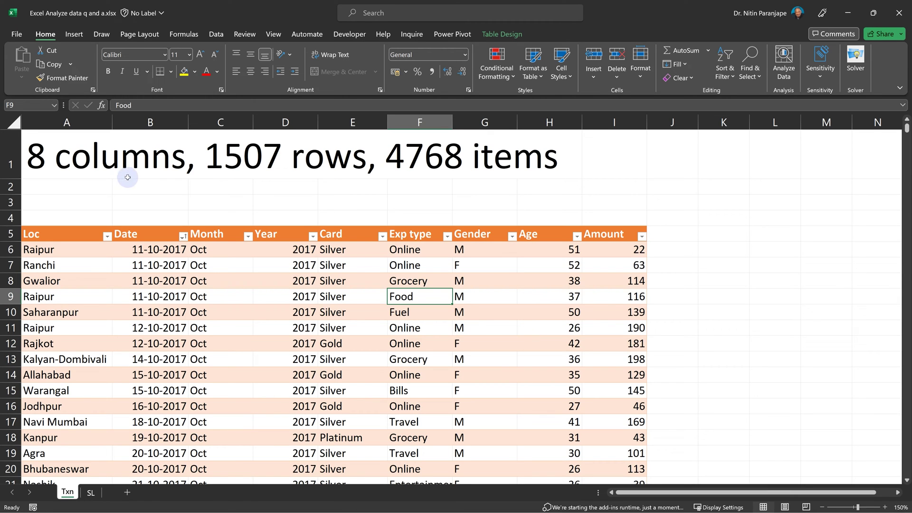
Inspect the Year and Month column formulas and a Card value, then jump to the Amount header
{"action": "left_click", "coordinate": [304, 358]}
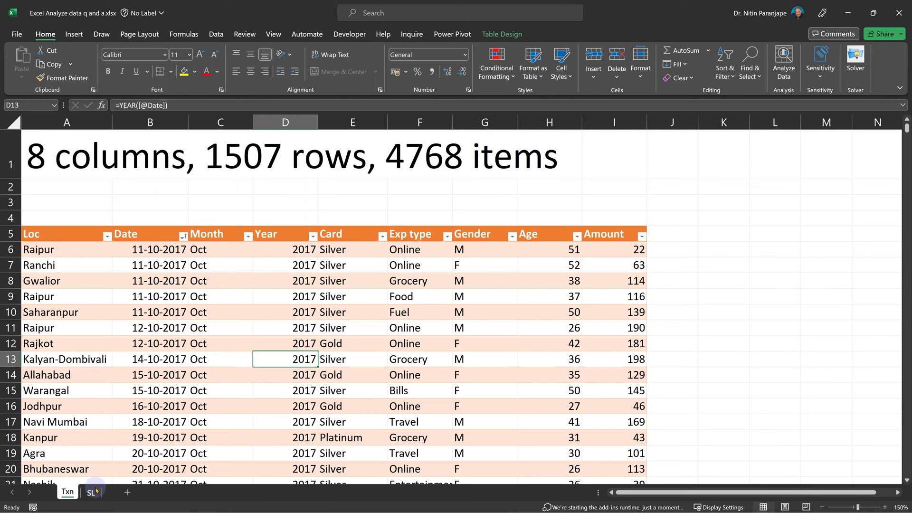
{"action": "left_click", "coordinate": [248, 348]}
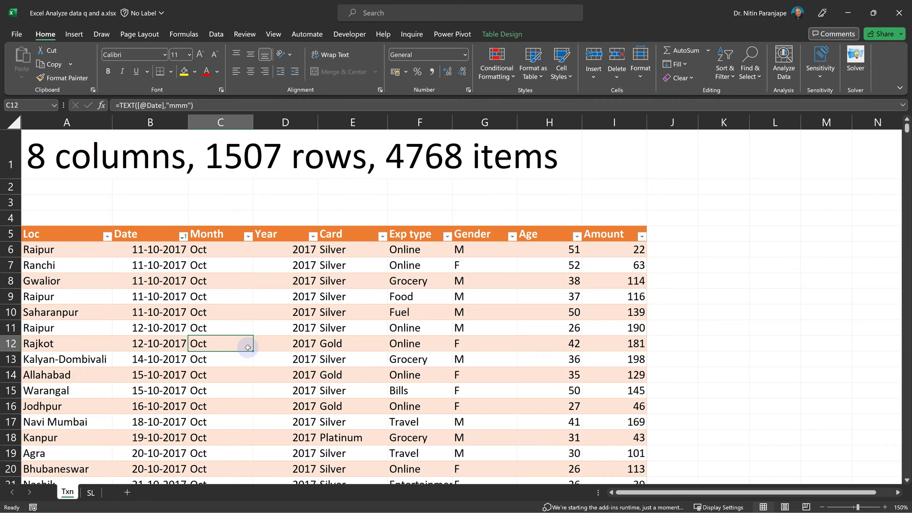
{"action": "left_click", "coordinate": [373, 328]}
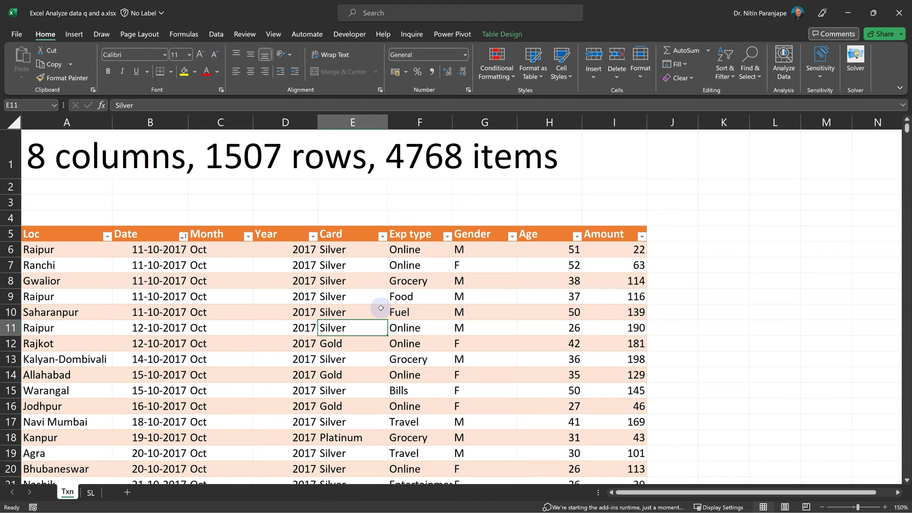
{"action": "key", "text": "ctrl+Up"}
{"action": "key", "text": "ctrl+Right"}
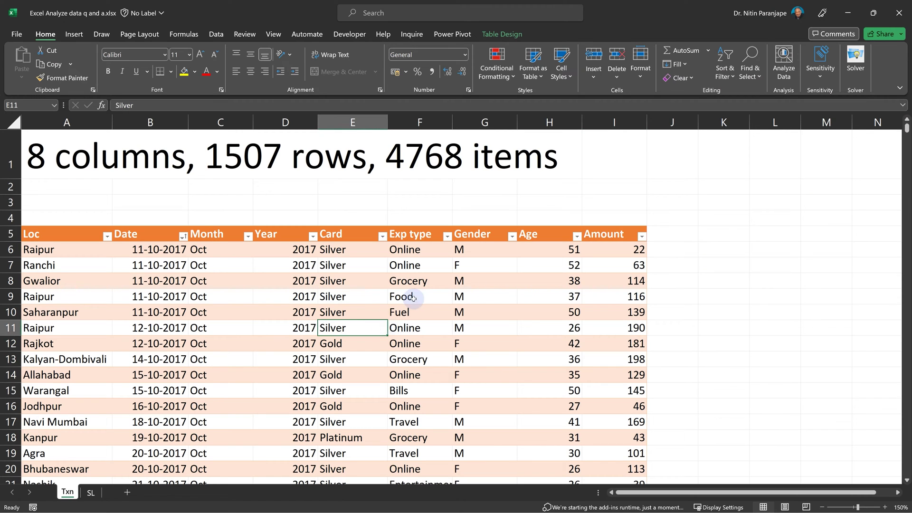
Run Analyze Data on the table and widen its pane to read the Amount by Card and Month suggestions
{"action": "left_click", "coordinate": [788, 76]}
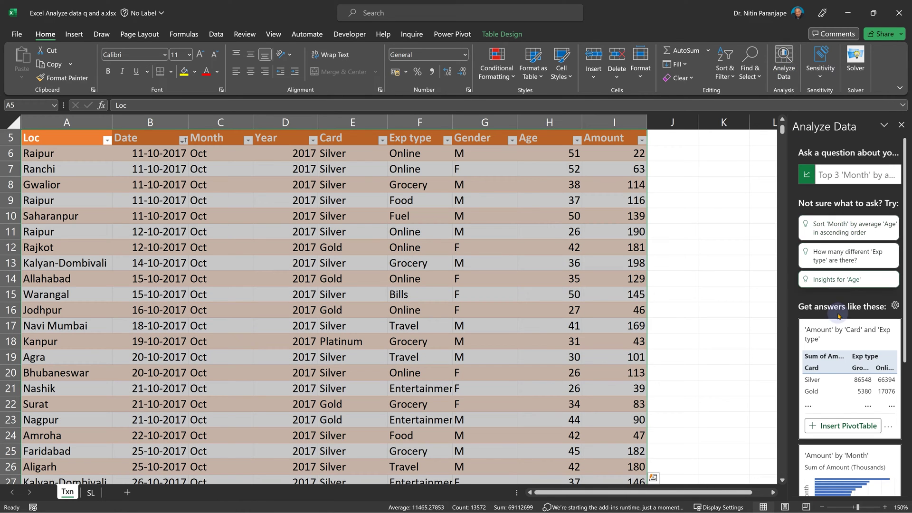
{"action": "left_click_drag", "start_coordinate": [787, 370], "coordinate": [720, 372]}
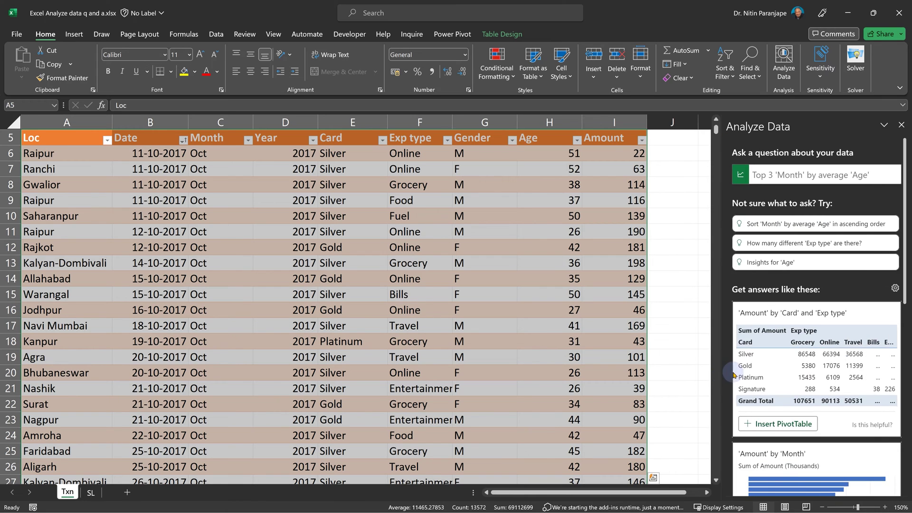
{"action": "scroll", "coordinate": [840, 357], "scroll_direction": "down", "scroll_amount": 4}
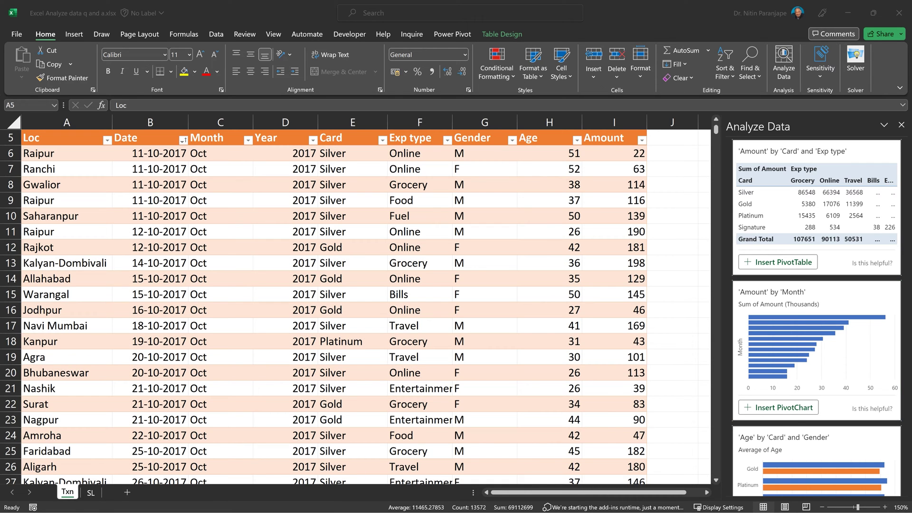
{"action": "left_click", "coordinate": [556, 275]}
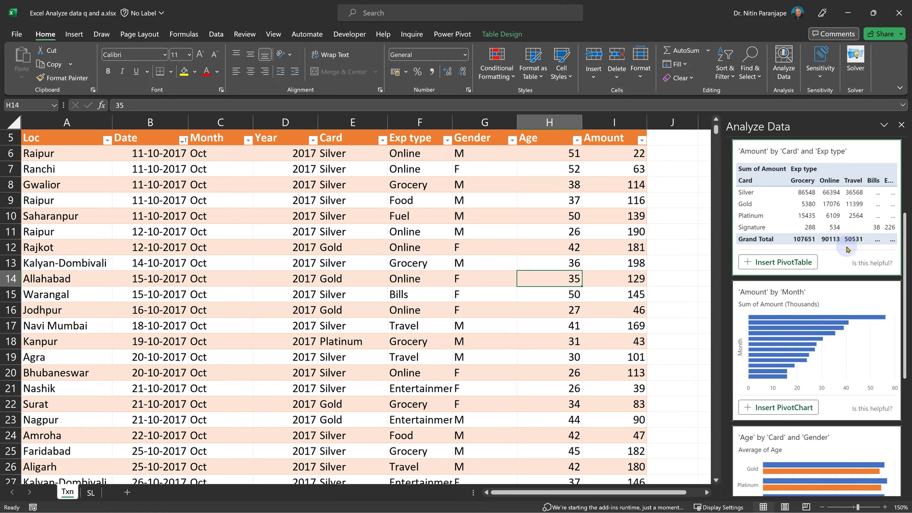
Scroll Analyze Data down to the 'Amount' outliers card flagging 10-08-2019 and 14-04-2020
{"action": "scroll", "coordinate": [847, 249], "scroll_direction": "down", "scroll_amount": 3}
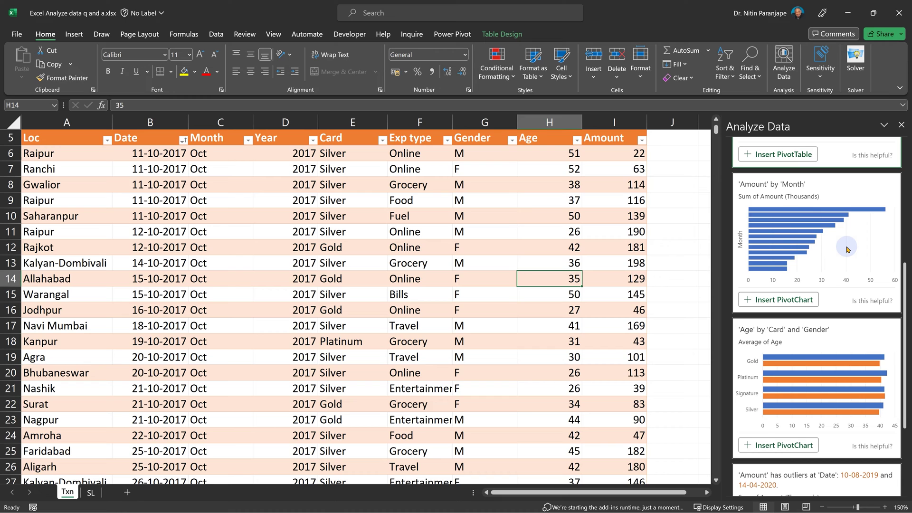
{"action": "scroll", "coordinate": [847, 248], "scroll_direction": "down", "scroll_amount": 3}
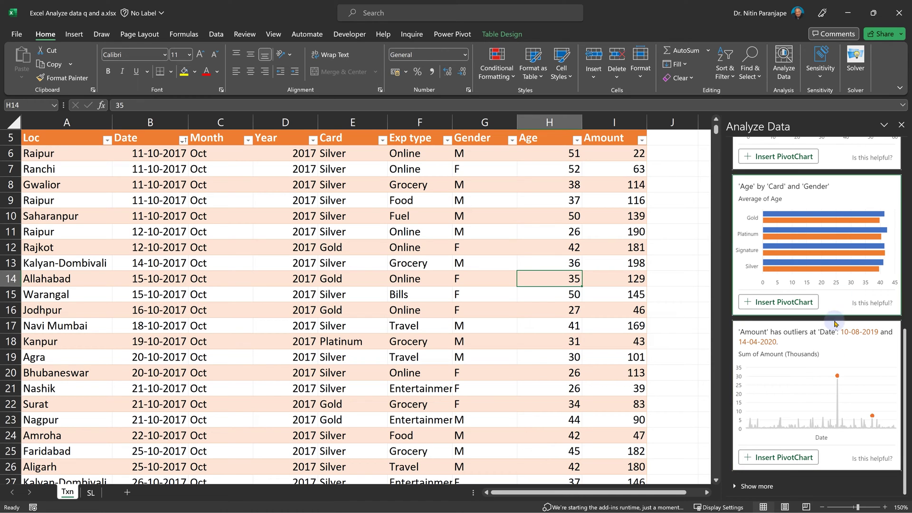
Load more insights and browse the Card donut, Amount-versus-Age scatter and Age and Amount frequency histograms
{"action": "left_click", "coordinate": [762, 487]}
{"action": "scroll", "coordinate": [860, 455], "scroll_direction": "down", "scroll_amount": 5}
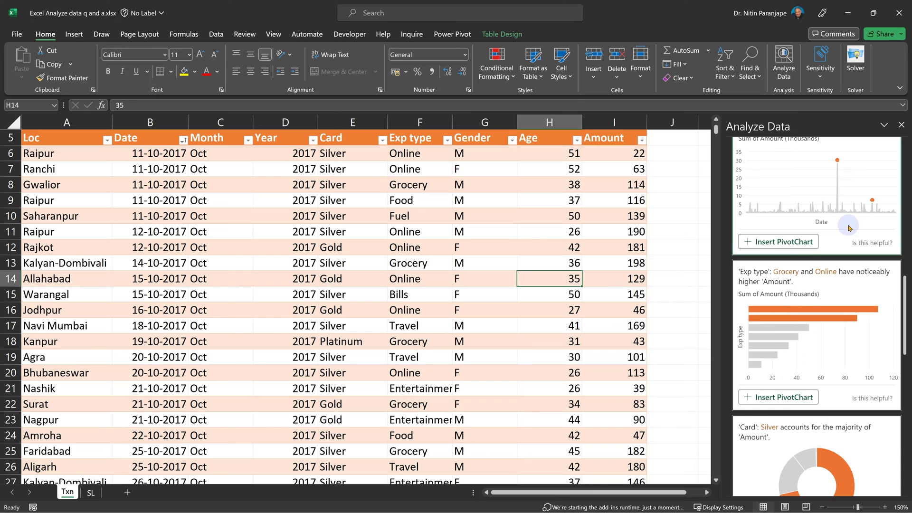
{"action": "scroll", "coordinate": [843, 233], "scroll_direction": "up", "scroll_amount": 3}
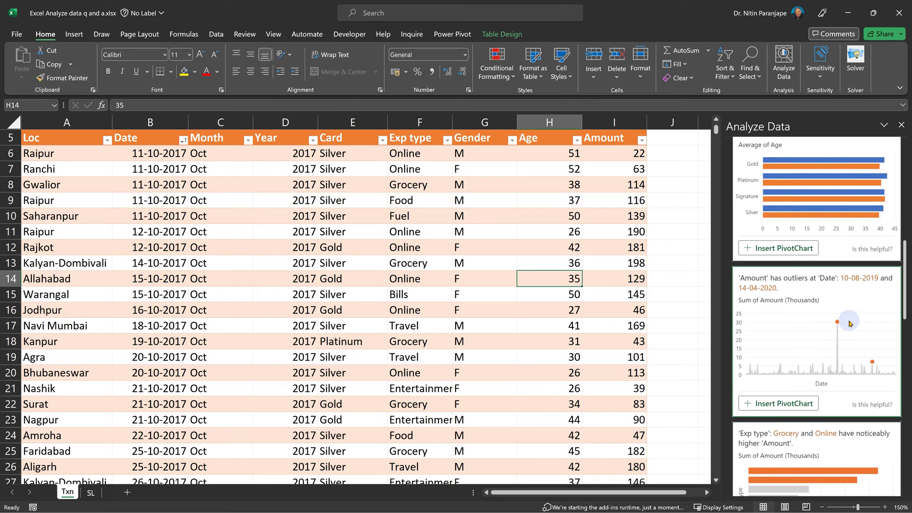
{"action": "scroll", "coordinate": [850, 323], "scroll_direction": "down", "scroll_amount": 3}
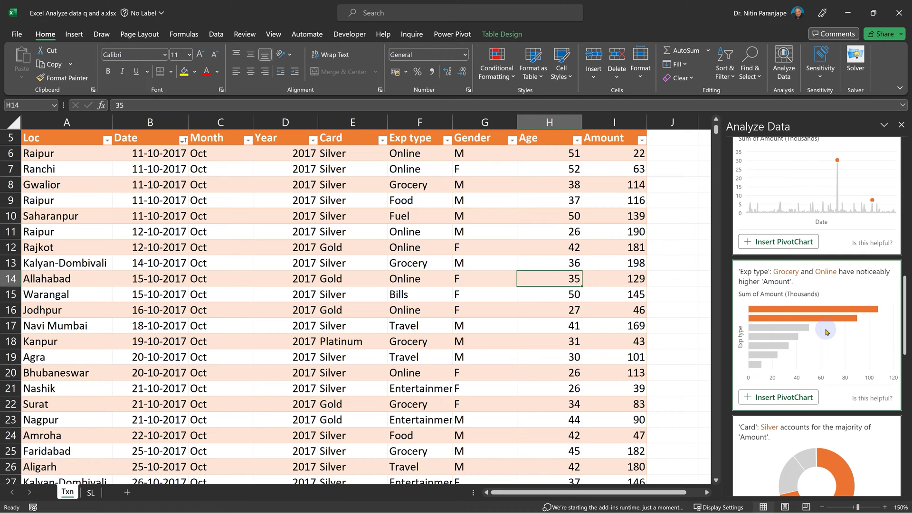
{"action": "scroll", "coordinate": [827, 331], "scroll_direction": "down", "scroll_amount": 5}
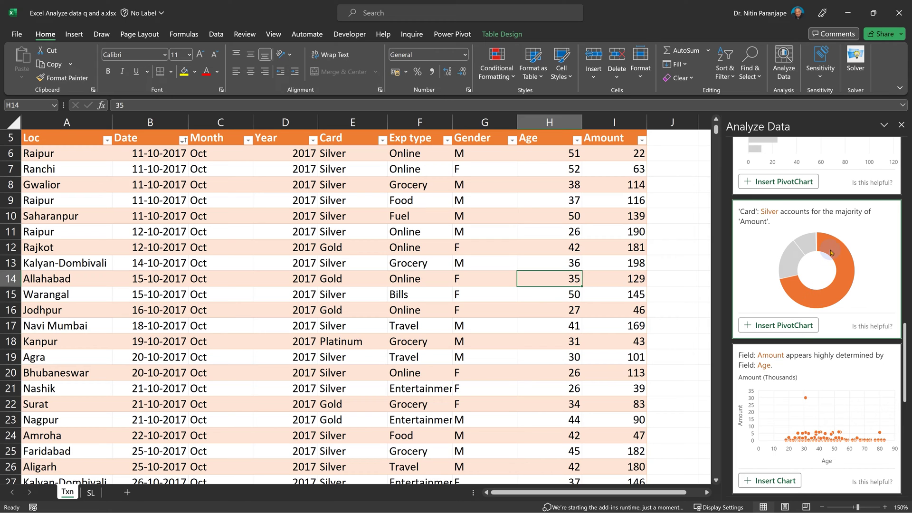
{"action": "scroll", "coordinate": [838, 281], "scroll_direction": "down", "scroll_amount": 3}
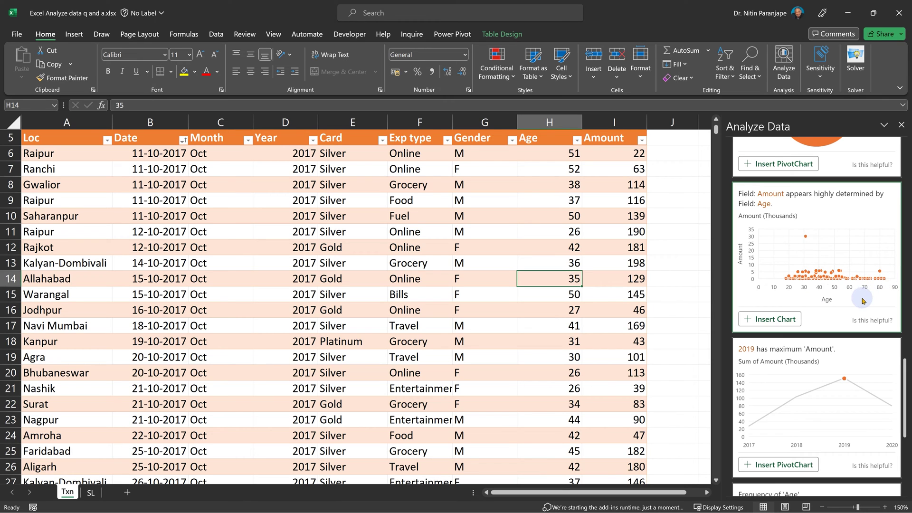
{"action": "scroll", "coordinate": [865, 295], "scroll_direction": "down", "scroll_amount": 3}
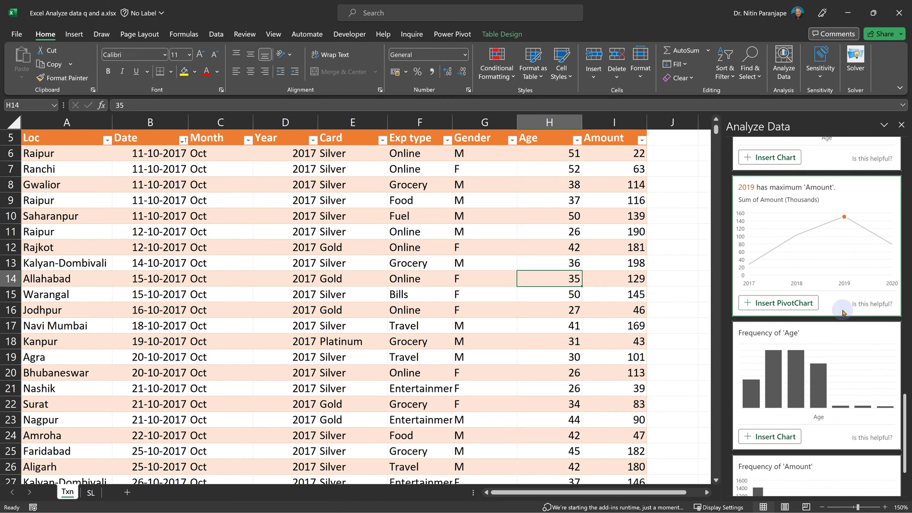
{"action": "scroll", "coordinate": [850, 312], "scroll_direction": "down", "scroll_amount": 2}
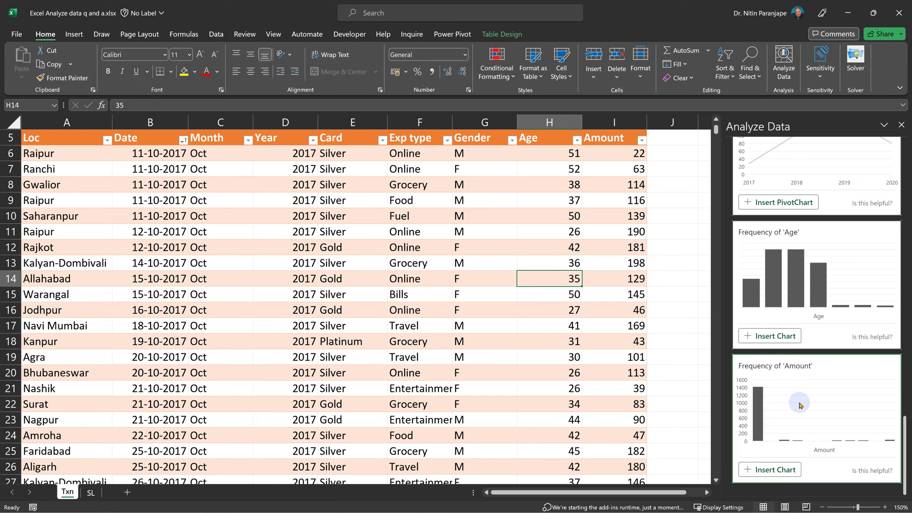
Insert the 'Amount' outliers by 'Date' PivotChart onto a new Suggestion1 sheet
{"action": "scroll", "coordinate": [800, 405], "scroll_direction": "up", "scroll_amount": 5}
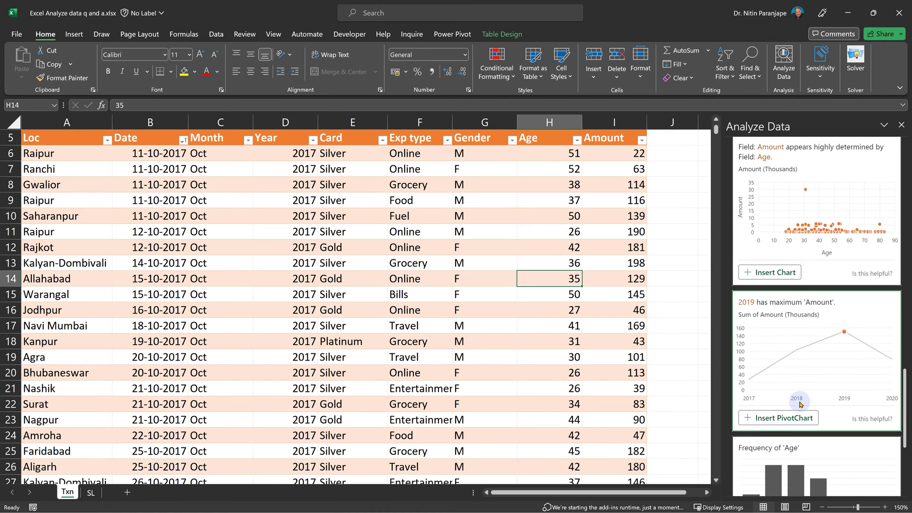
{"action": "scroll", "coordinate": [800, 405], "scroll_direction": "up", "scroll_amount": 10}
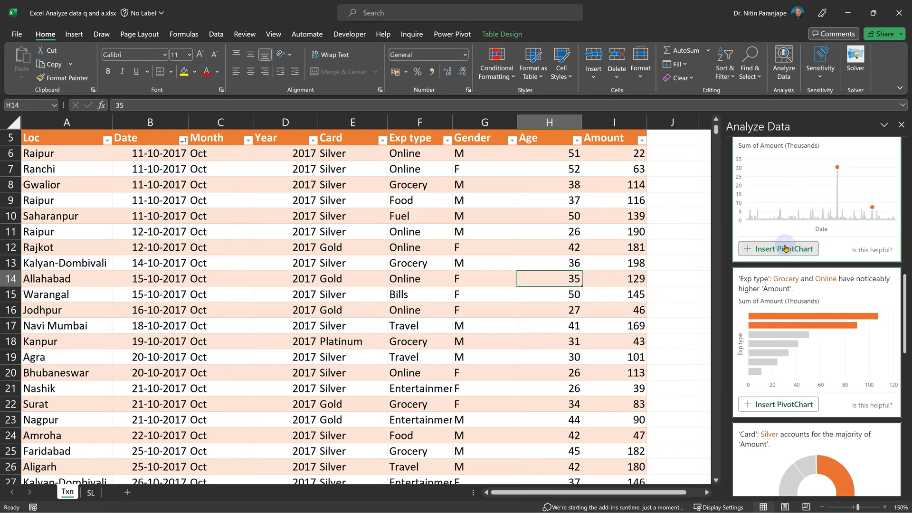
{"action": "scroll", "coordinate": [784, 256], "scroll_direction": "up", "scroll_amount": 5}
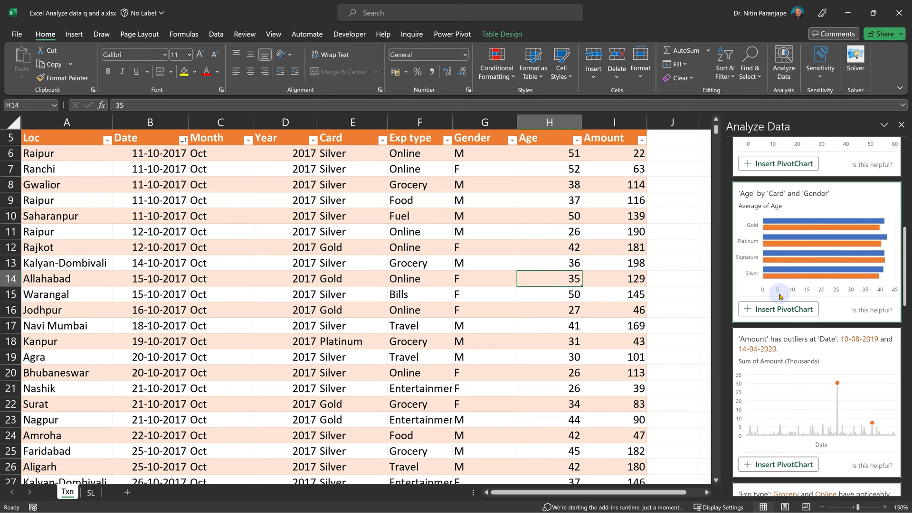
{"action": "scroll", "coordinate": [781, 293], "scroll_direction": "up", "scroll_amount": 5}
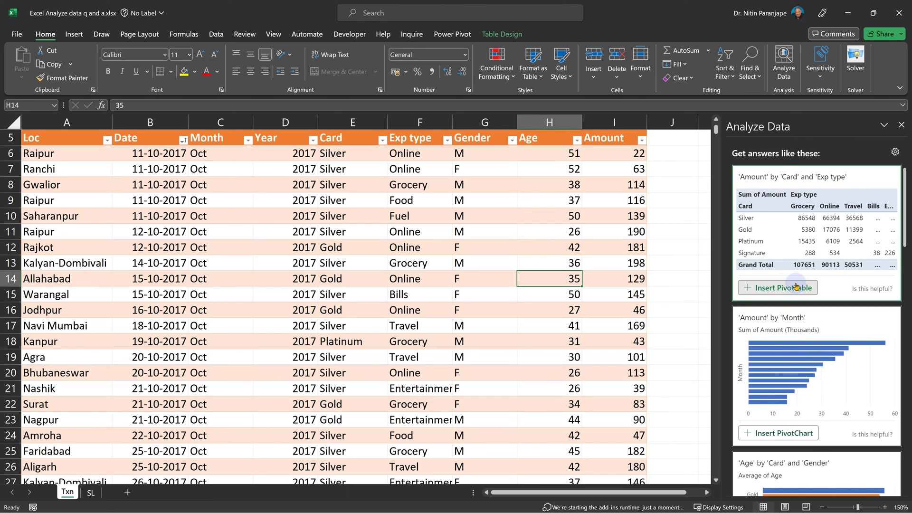
{"action": "scroll", "coordinate": [796, 286], "scroll_direction": "down", "scroll_amount": 8}
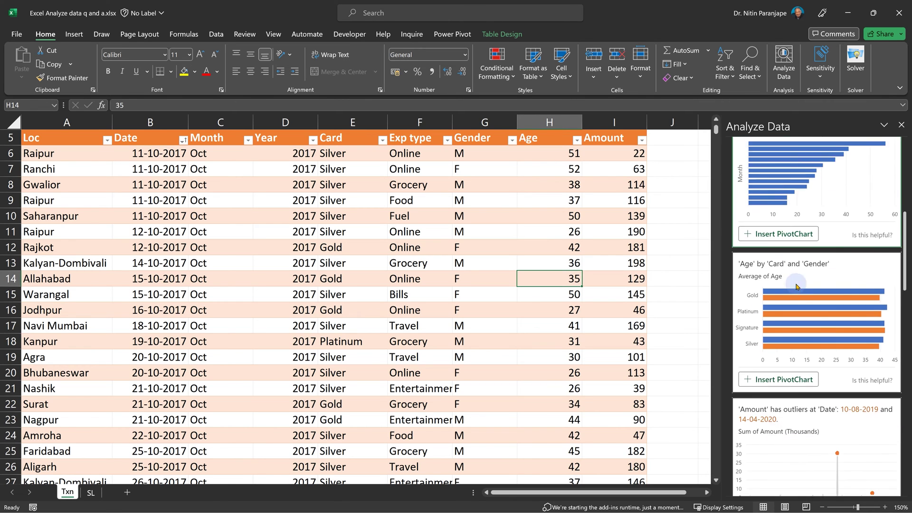
{"action": "left_click", "coordinate": [778, 301]}
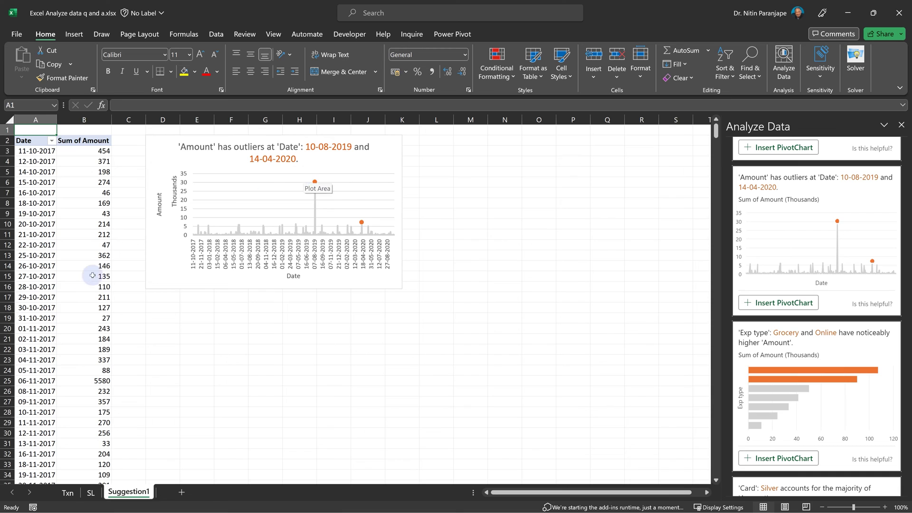
Select the outlier chart to show its Date and Sum of Amount fields, and read the 10-08-2019 and 14-04-2020 peaks
{"action": "left_click", "coordinate": [387, 164]}
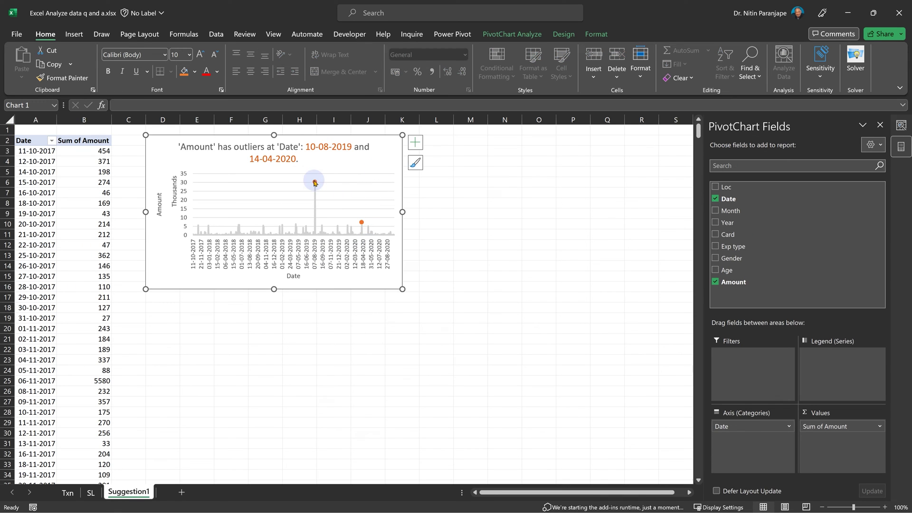
{"action": "mouse_move", "coordinate": [315, 184]}
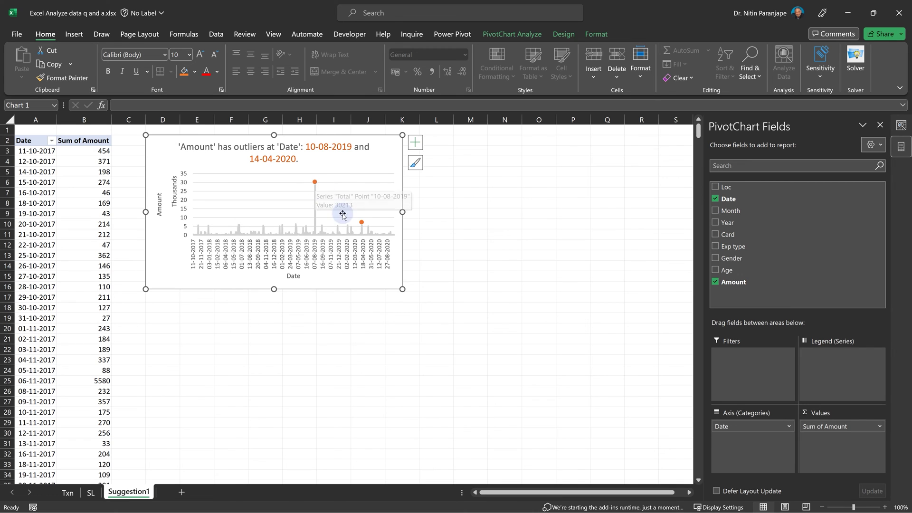
{"action": "mouse_move", "coordinate": [362, 224]}
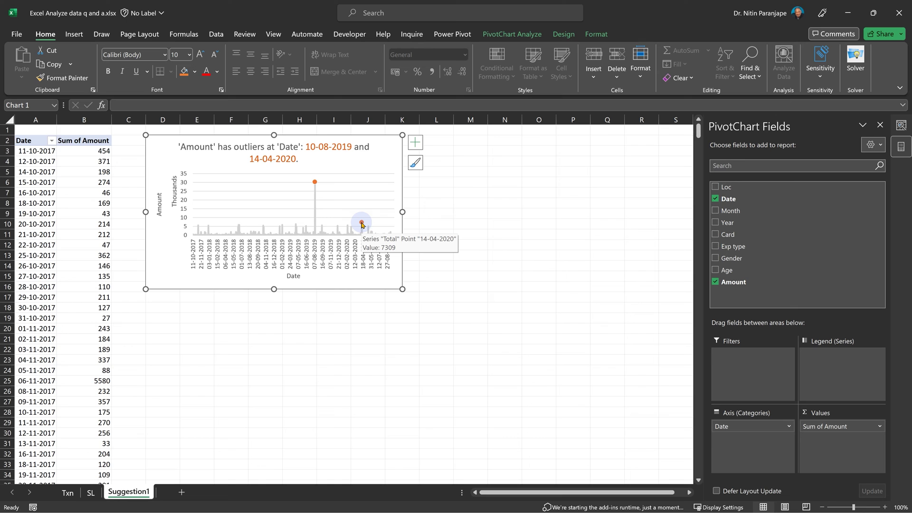
Reopen Analyze Data with its suggested questions and return to the Txn sheet
{"action": "left_click", "coordinate": [901, 126]}
{"action": "scroll", "coordinate": [838, 311], "scroll_direction": "up", "scroll_amount": 10}
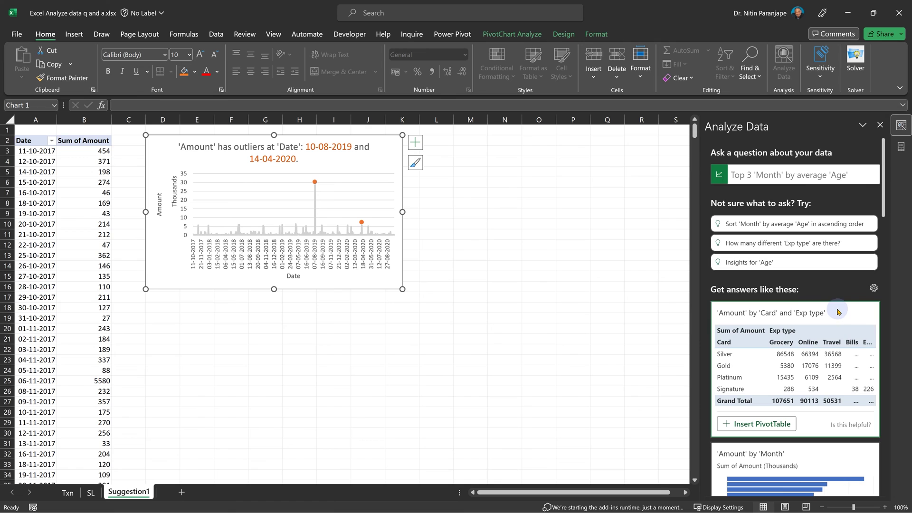
{"action": "left_click", "coordinate": [760, 174]}
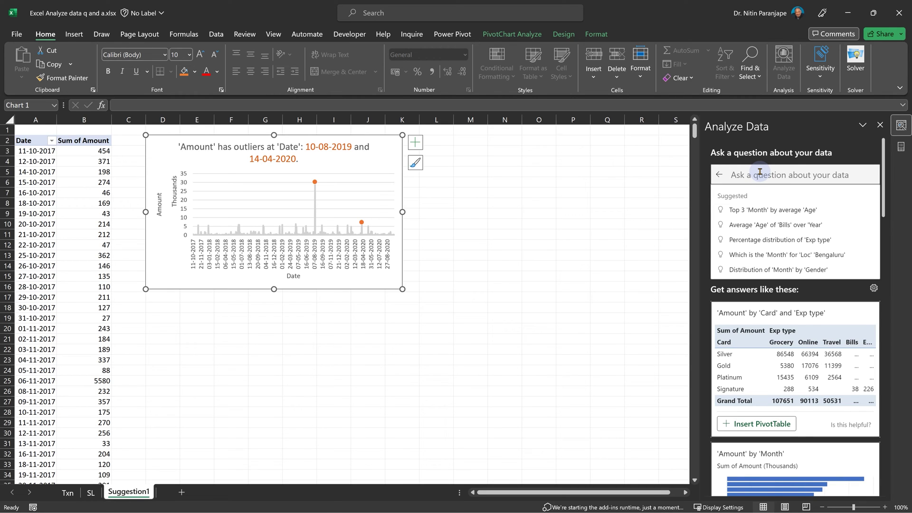
{"action": "left_click", "coordinate": [67, 494]}
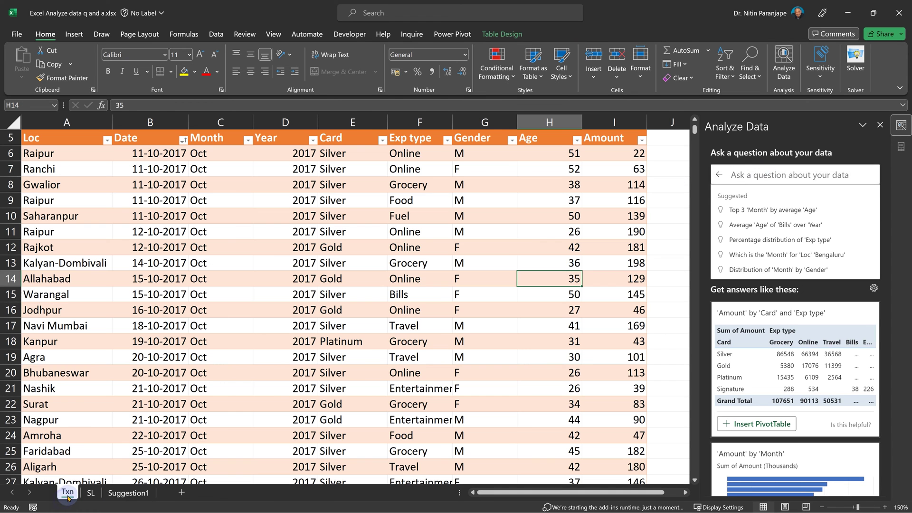
Show Exp type's percentage distribution (Online 29.06%, Grocery 21.10%, Travel 13.01%) and Amount share, then clear it
{"action": "left_click", "coordinate": [802, 241]}
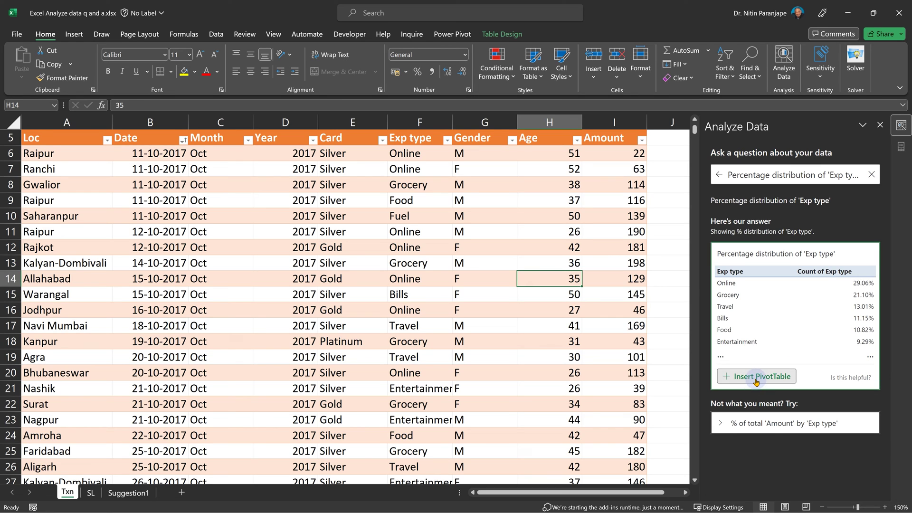
{"action": "left_click", "coordinate": [720, 424]}
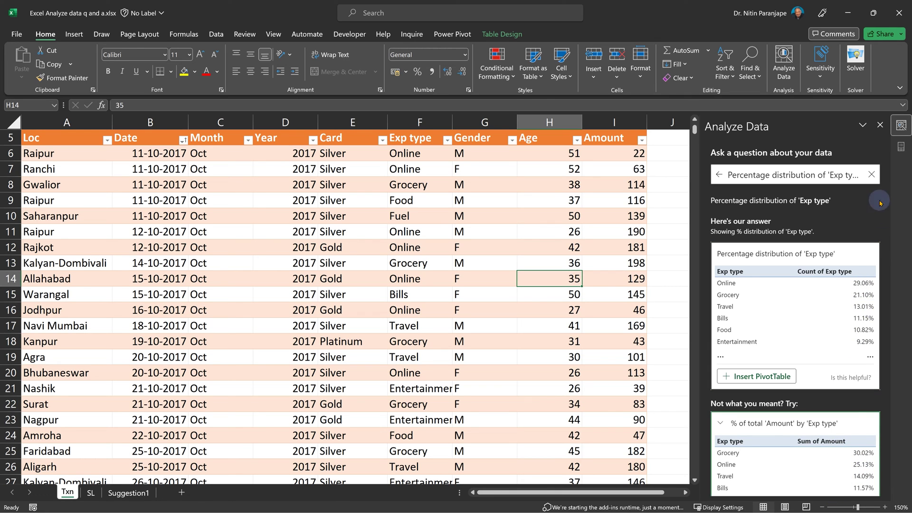
{"action": "left_click", "coordinate": [870, 174]}
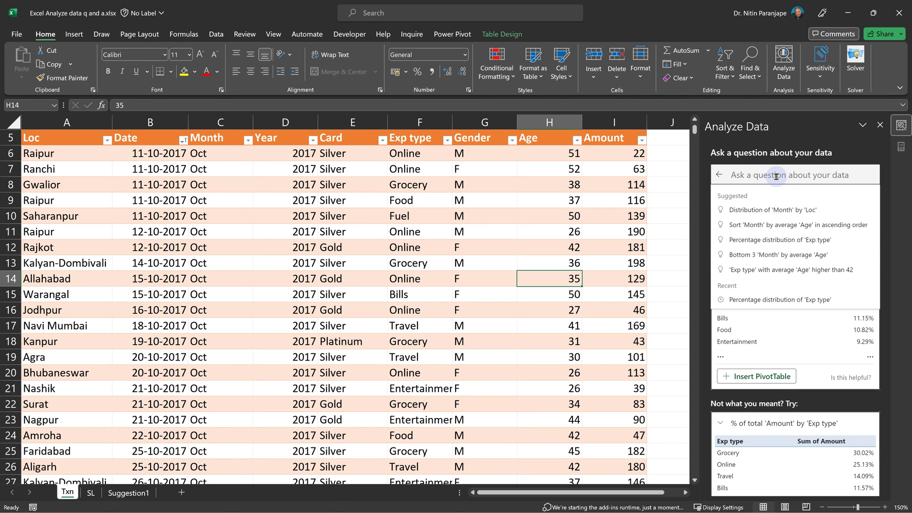
Ask 'TOp 3 city by average age' (Amroha 44.84, Surat 44.78, Bhiwandi 44.53), then select the Loc header in A5
{"action": "type", "text": "TOp "}
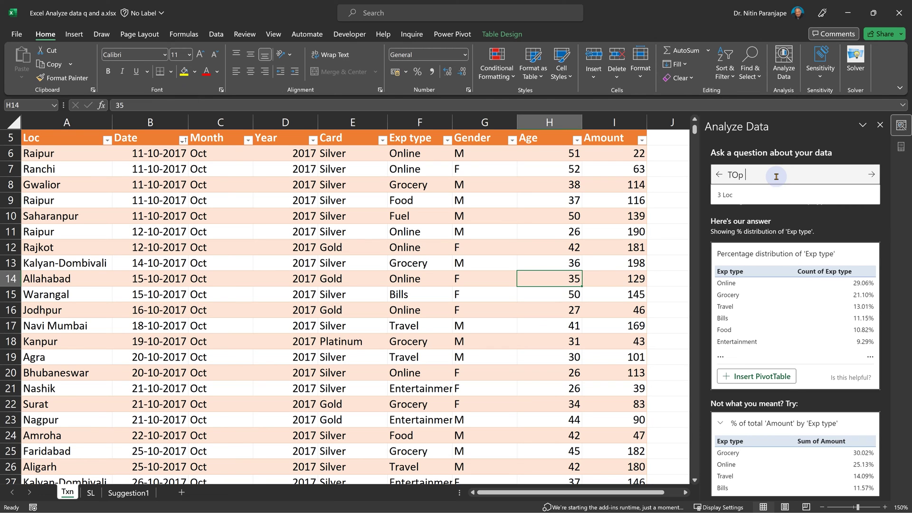
{"action": "type", "text": "3 ci"}
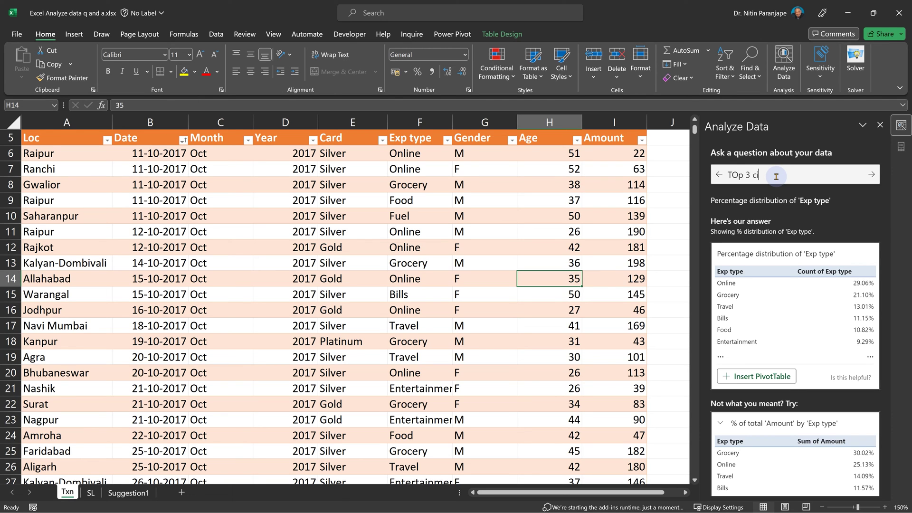
{"action": "type", "text": "ty by"}
{"action": "type", "text": "average age"}
{"action": "key", "text": "Return"}
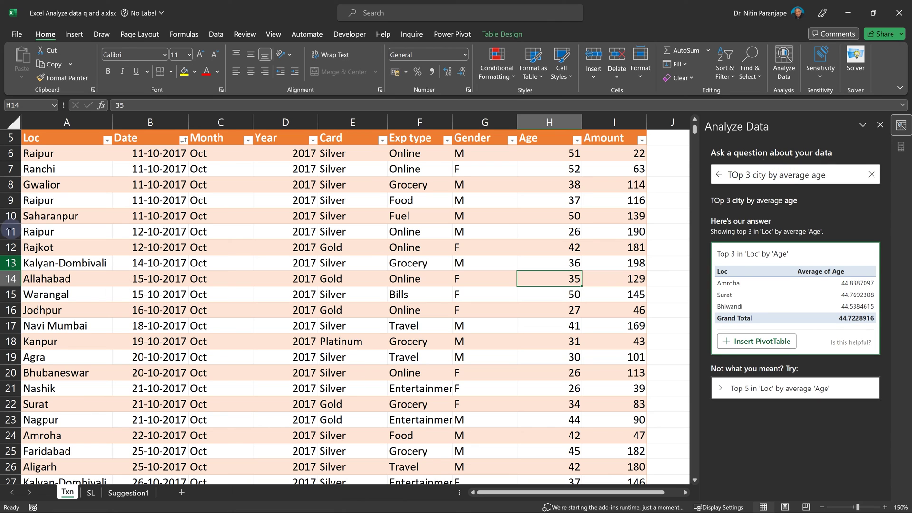
{"action": "left_click", "coordinate": [44, 141]}
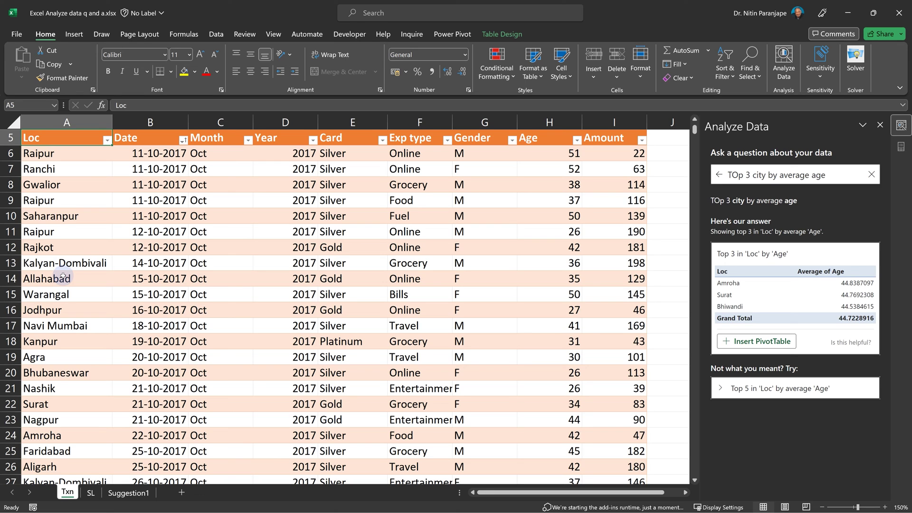
{"action": "left_click", "coordinate": [285, 216]}
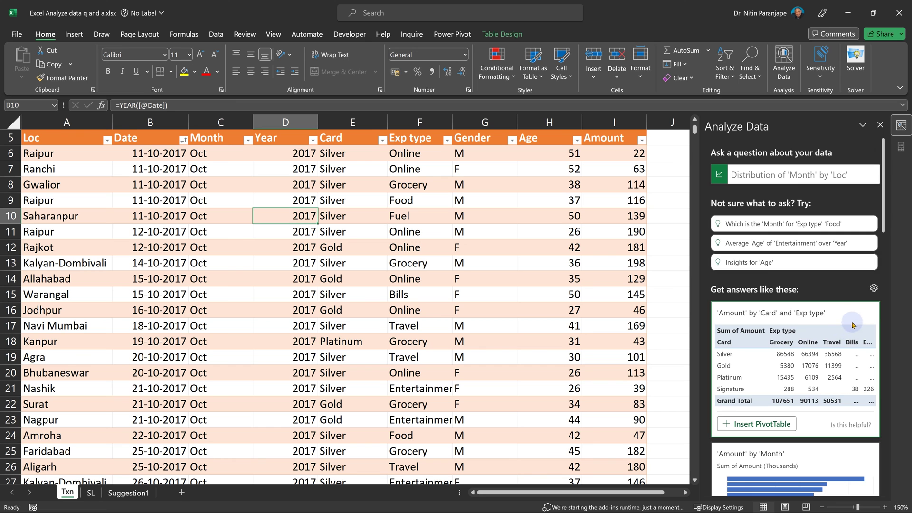
Open the Analyze Data field settings and check Year's summarize options, keeping it as Not a value
{"action": "left_click", "coordinate": [874, 288]}
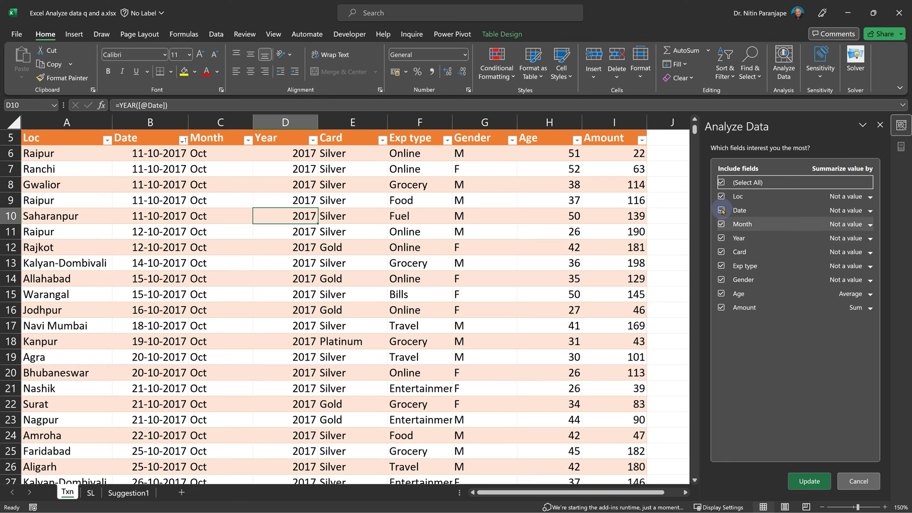
{"action": "left_click", "coordinate": [721, 241]}
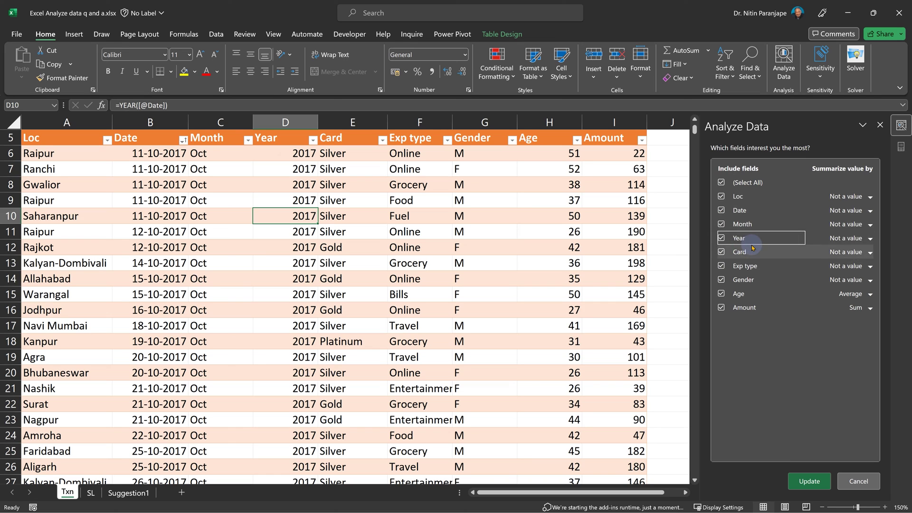
{"action": "left_click", "coordinate": [869, 239]}
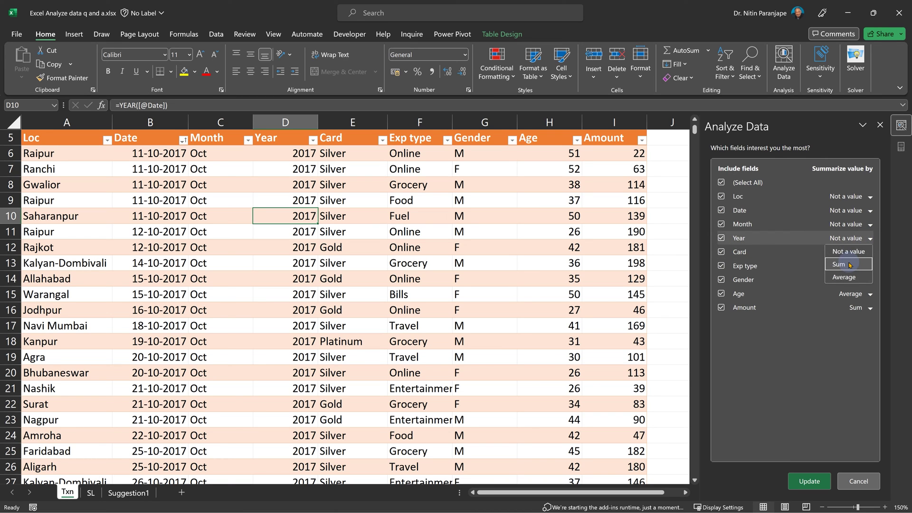
{"action": "left_click", "coordinate": [819, 341]}
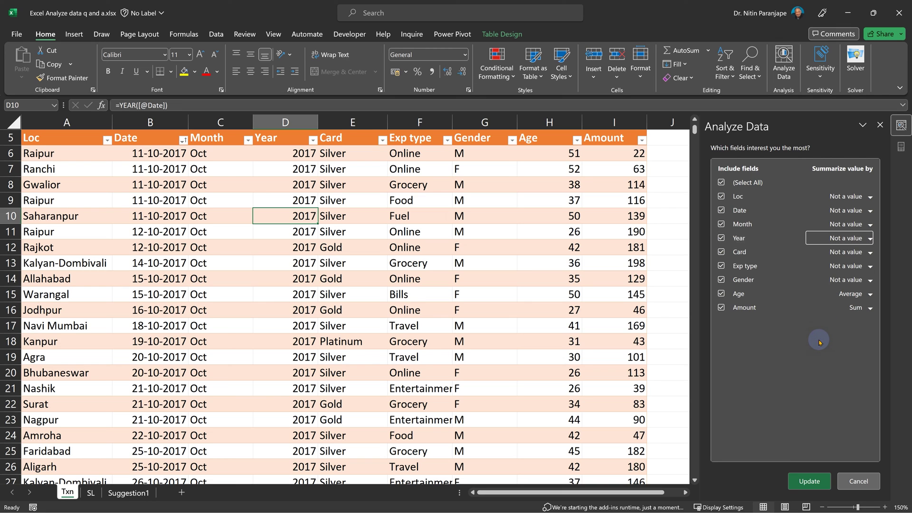